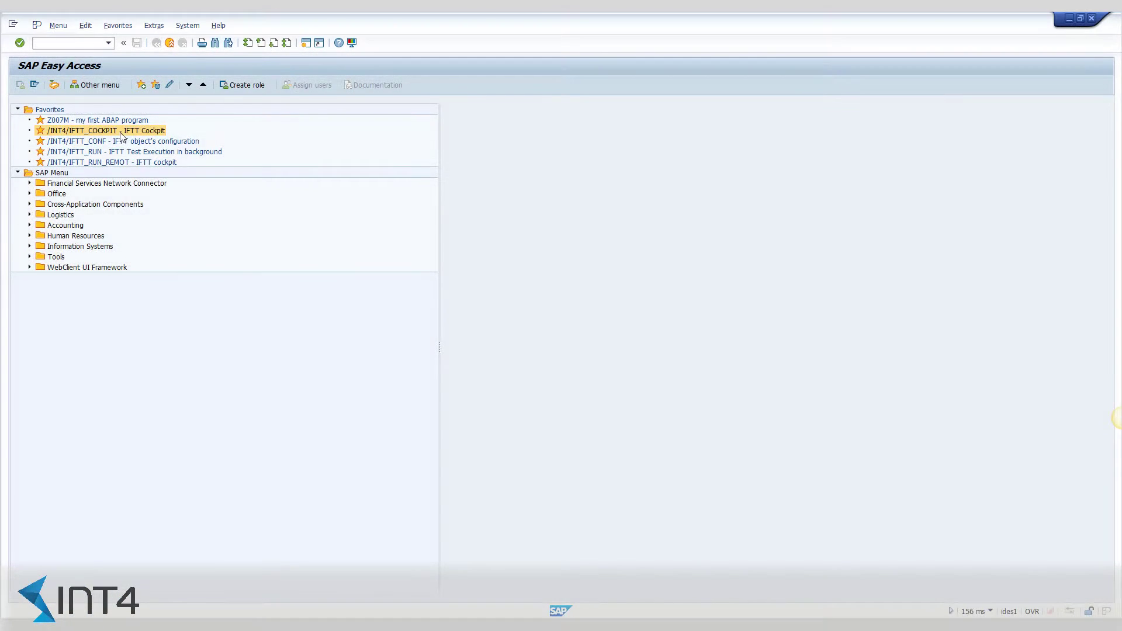
- Open the IFTT Cockpit and load the Sales Order Inbound test cases from the IFTT tutorial folder
double_click(220, 121)
left_click(19, 237)
double_click(88, 247)
- Run TC 10 and confirm its ORDERS.ORDERS05 message from BC_WEBSHOP was delivered in Message Monitoring
left_click(32, 395)
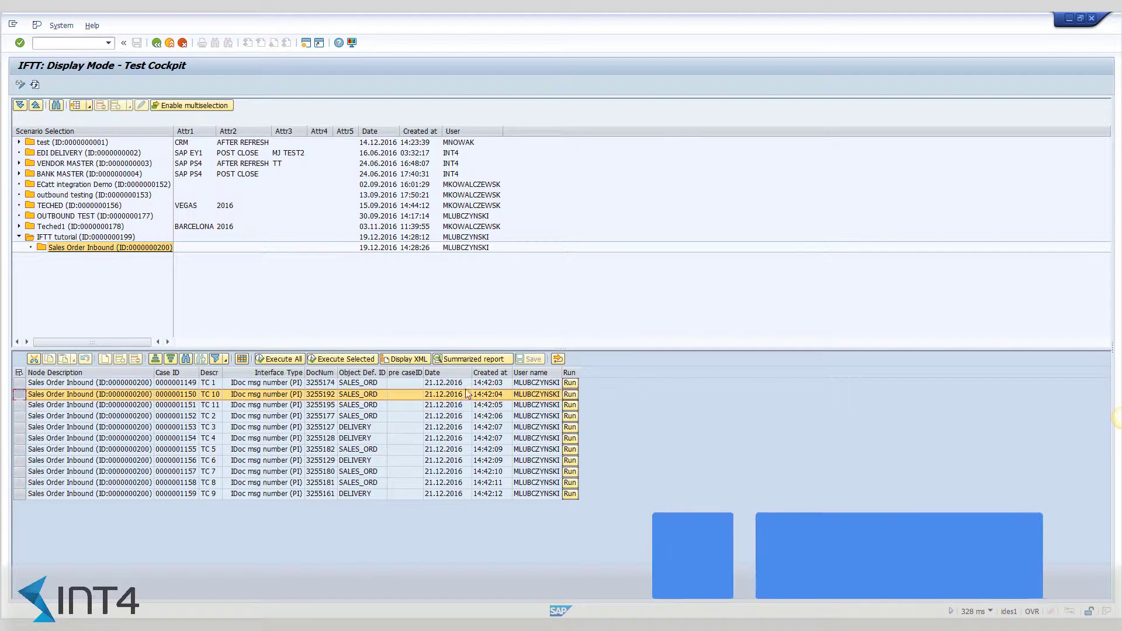
left_click(571, 396)
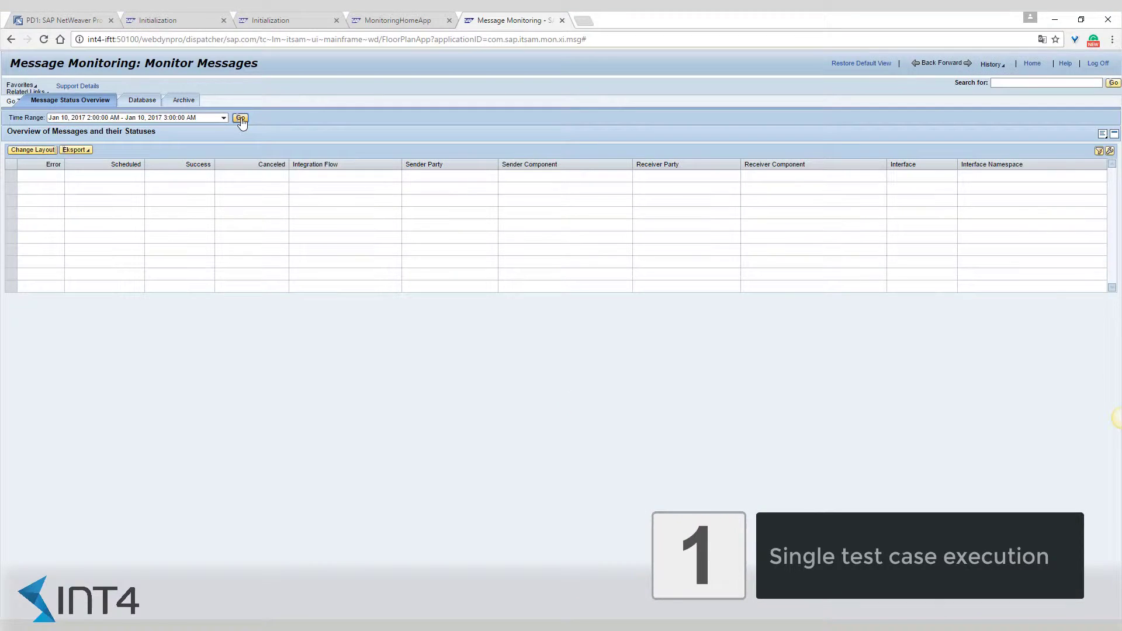
left_click(241, 118)
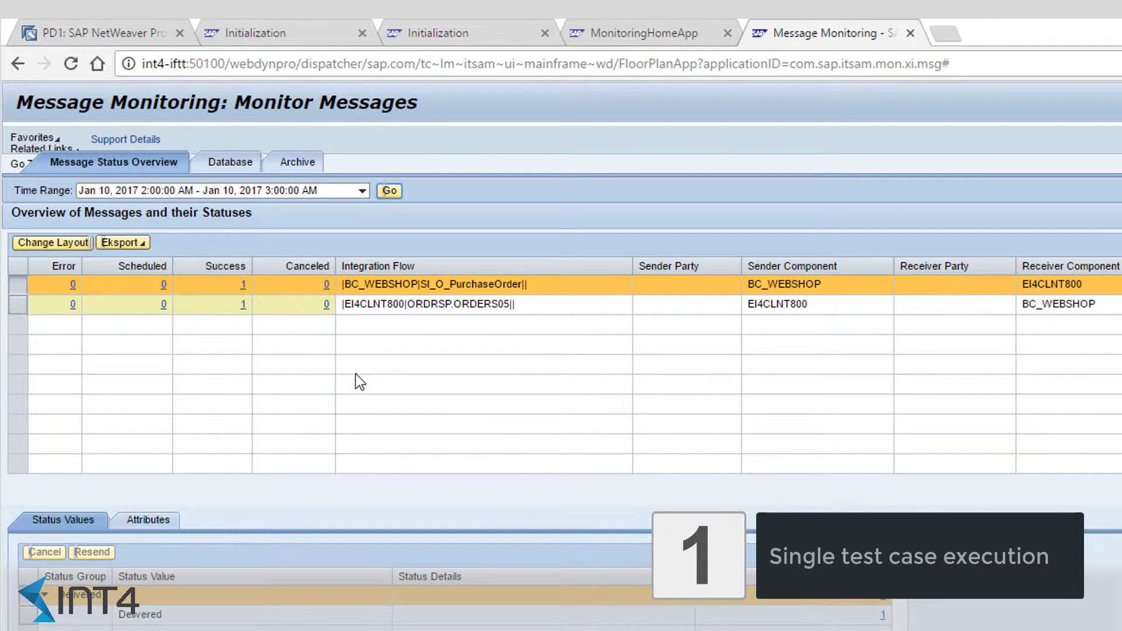
left_click(243, 286)
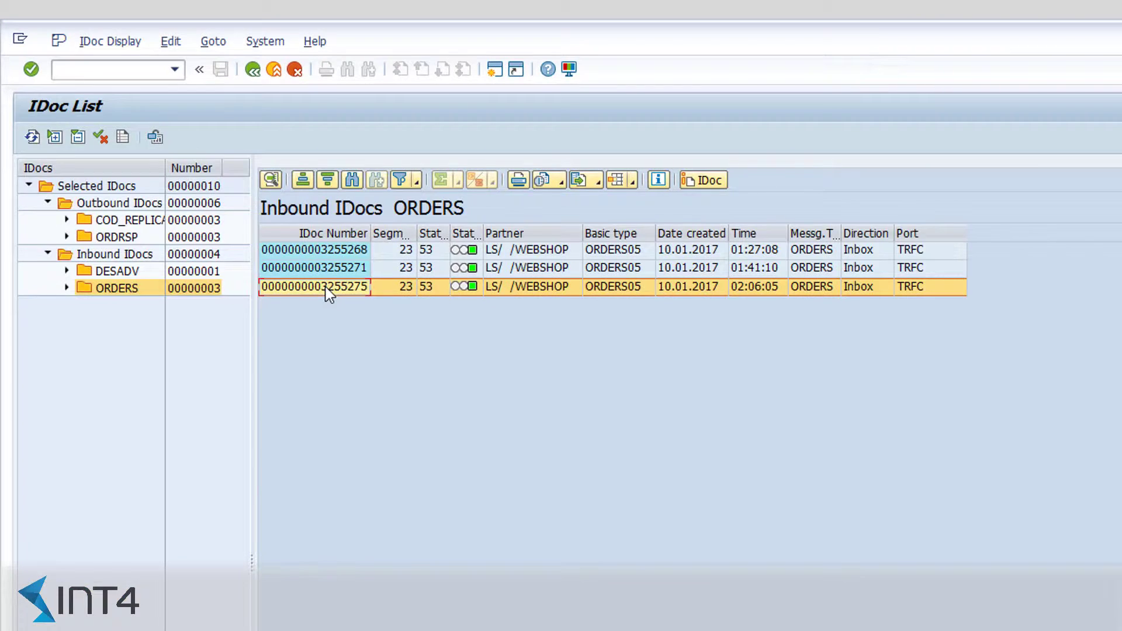
- Inspect IDoc 3255275, then display order 22715 in VA03 with its item overview and ordering party
double_click(323, 293)
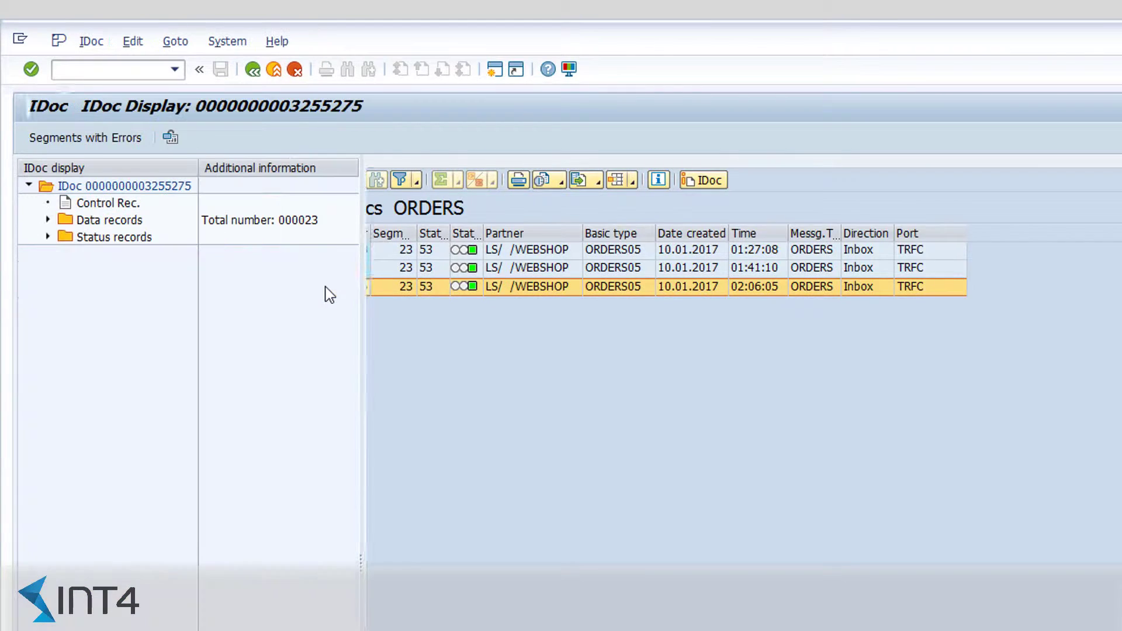
left_click(252, 69)
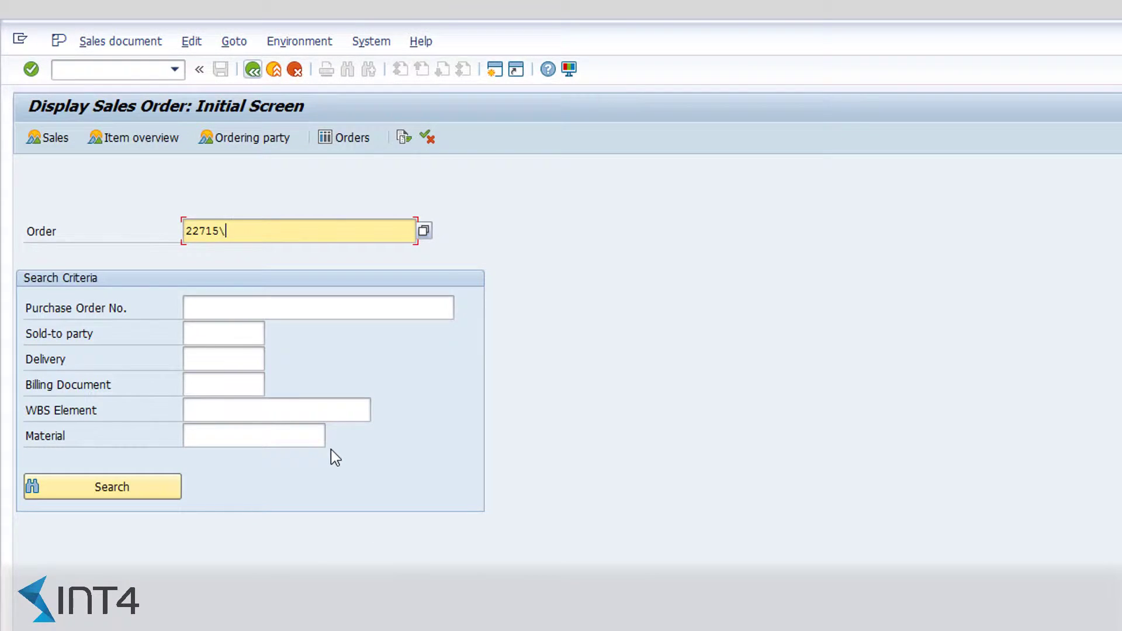
key("Return")
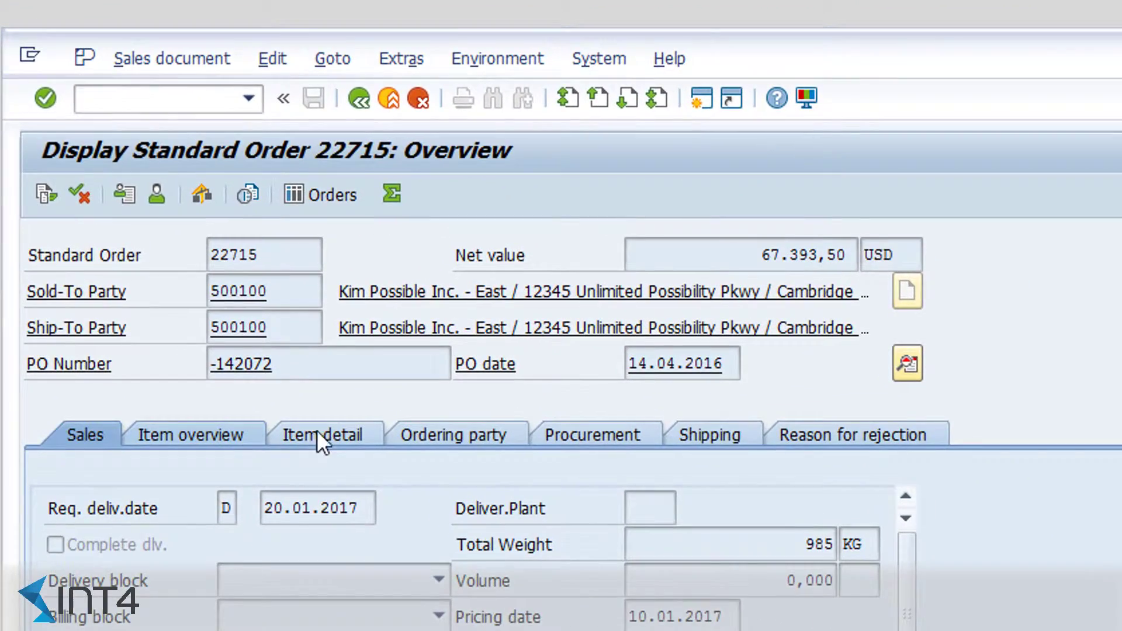
left_click(333, 435)
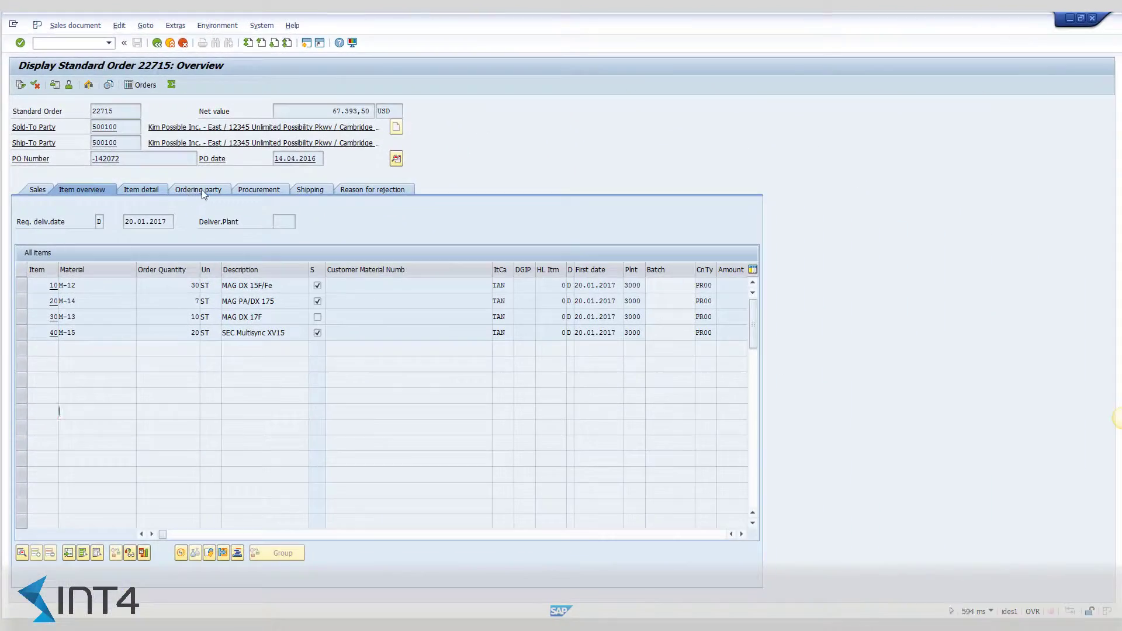
left_click(202, 189)
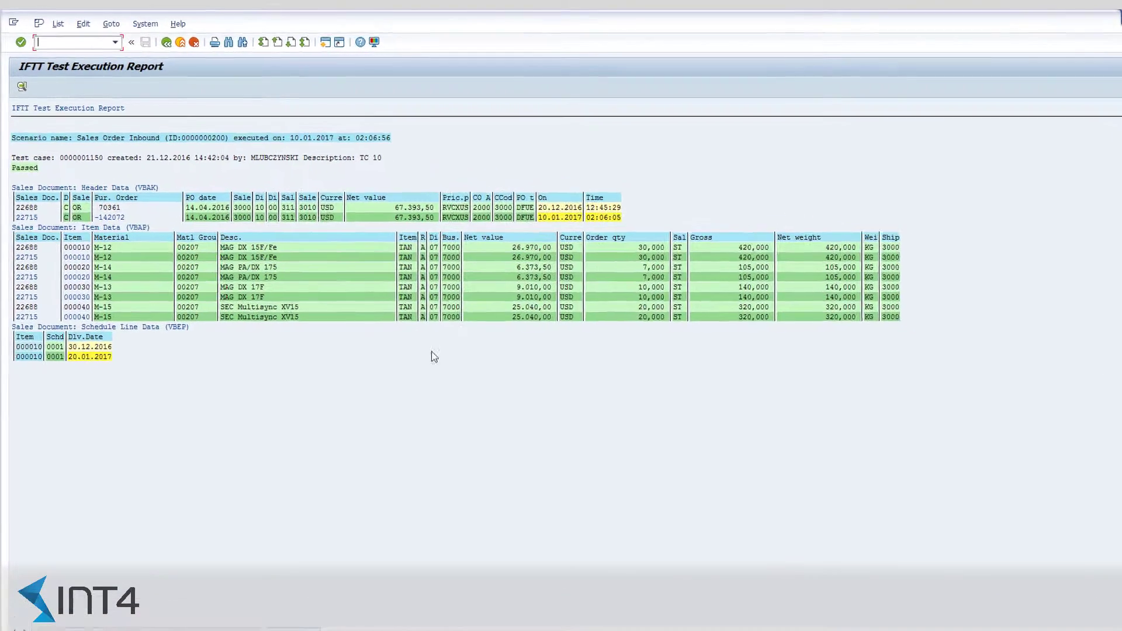
- Compare materials M-12 and M-14 between new order 22715 and reference order 22688
left_click(135, 290)
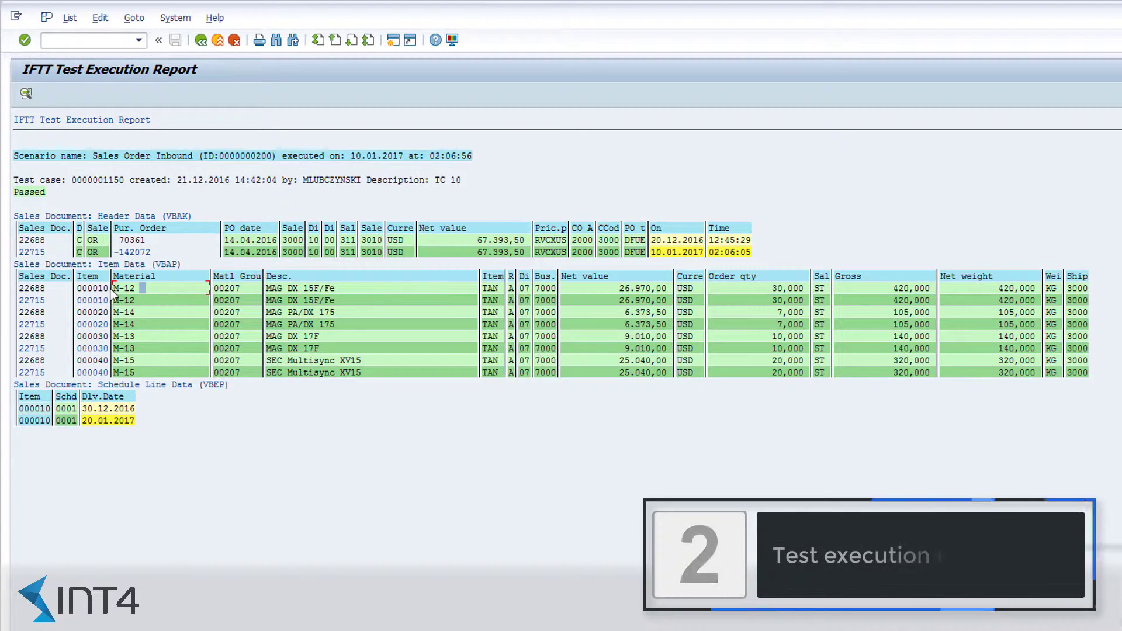
left_click(153, 324)
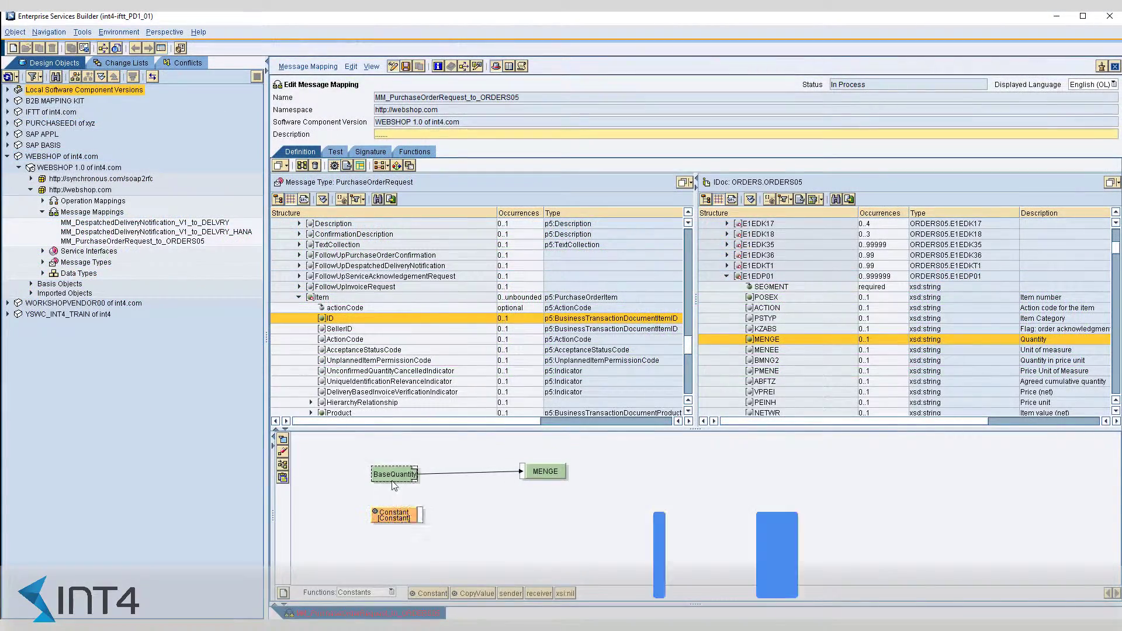
- Replace the BaseQuantity source of MENGE with a Constant of 100
left_click(420, 488)
double_click(393, 515)
key("Return")
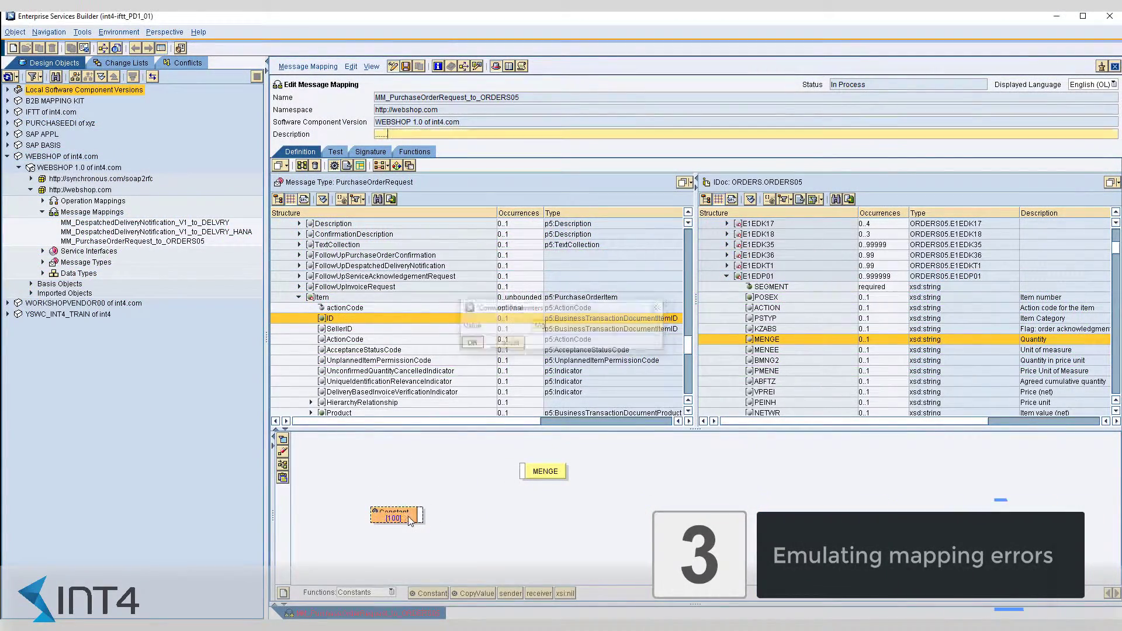
left_click_drag(420, 516, 522, 472)
- Remove the Item source from E1EDP01 and map an empty Constant to it instead
left_click(350, 300)
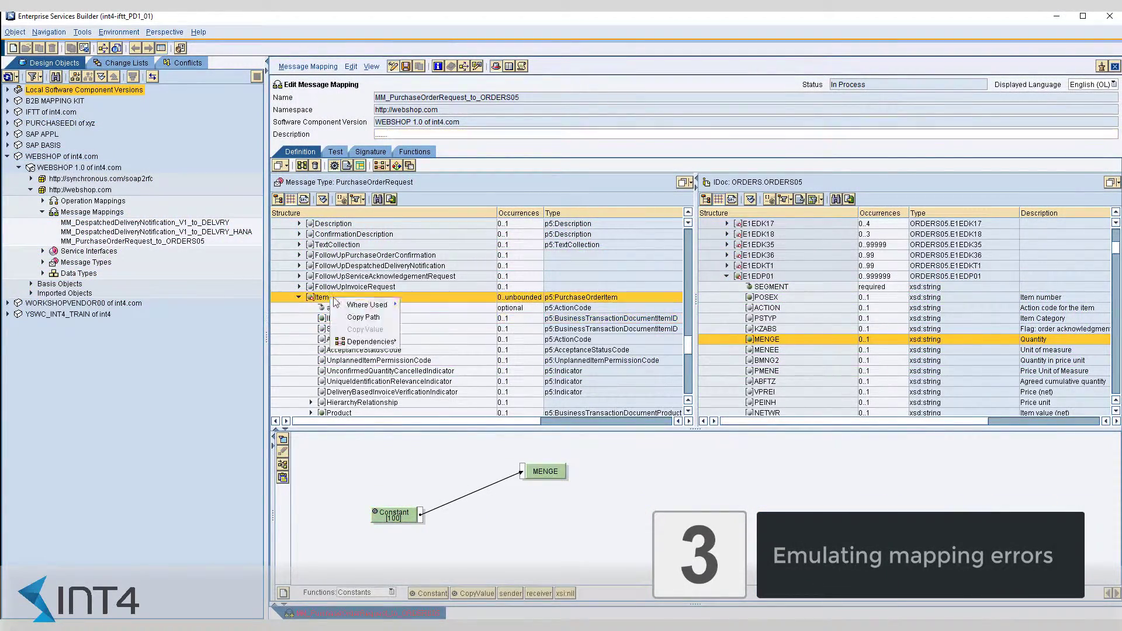
right_click(338, 475)
left_click(377, 485)
left_click_drag(439, 599, 450, 465)
double_click(377, 496)
key("Return")
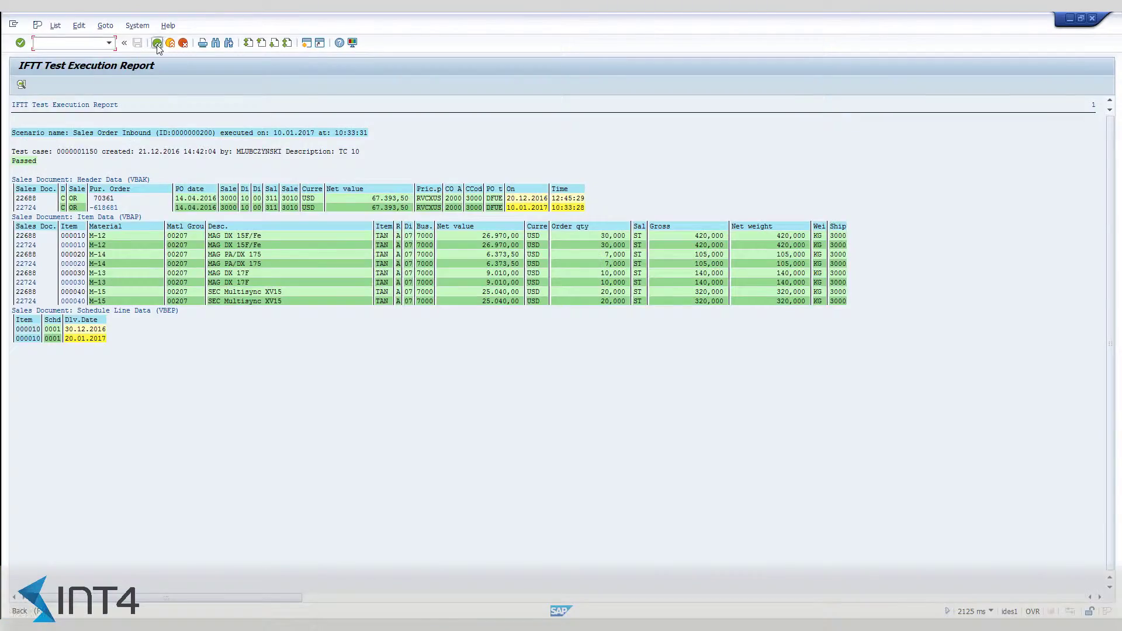
- Rerun test case TC 10 from the IFTT Test Cockpit, confirming the popup
left_click(157, 43)
left_click(571, 394)
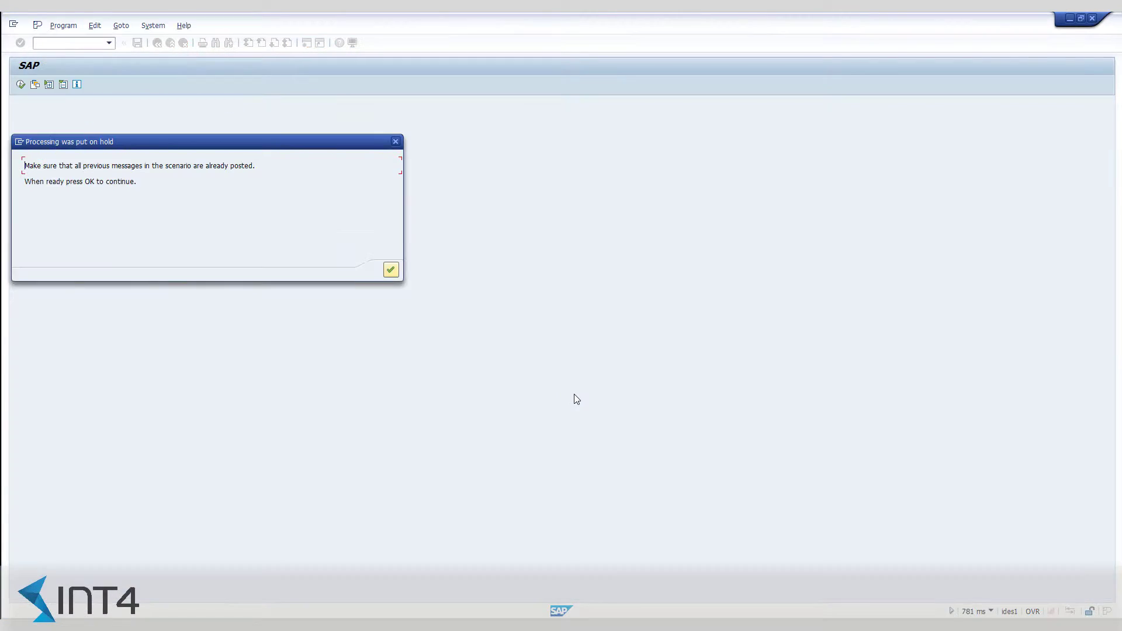
left_click(392, 268)
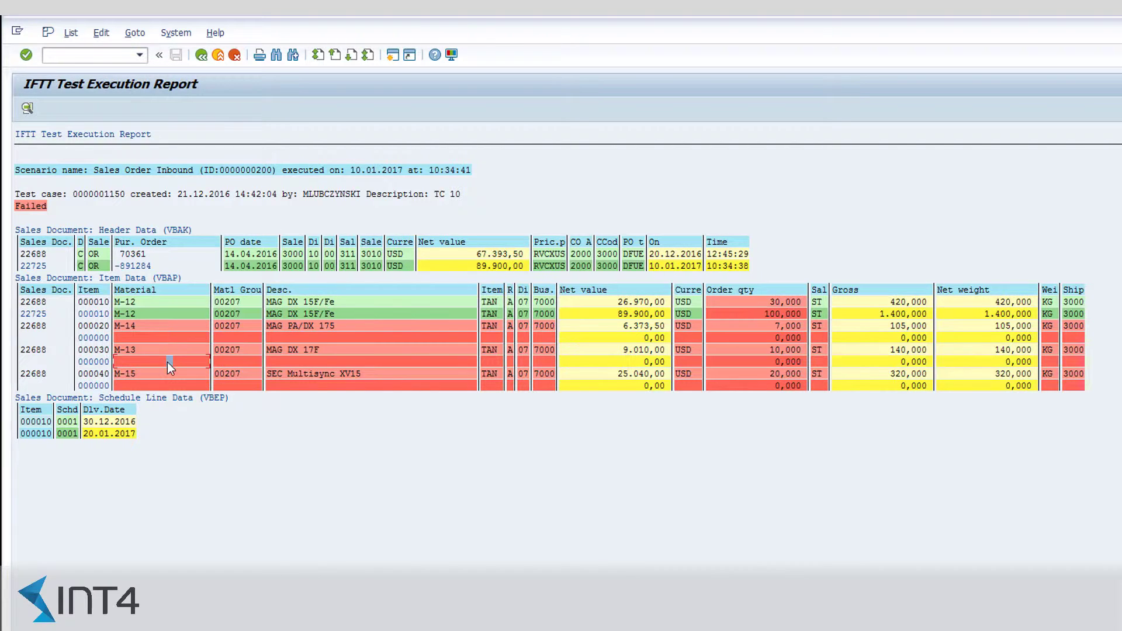
- Inspect the Failed report's missing items and wrong 1.400,000 gross weight against reference 420,000
left_click(168, 388)
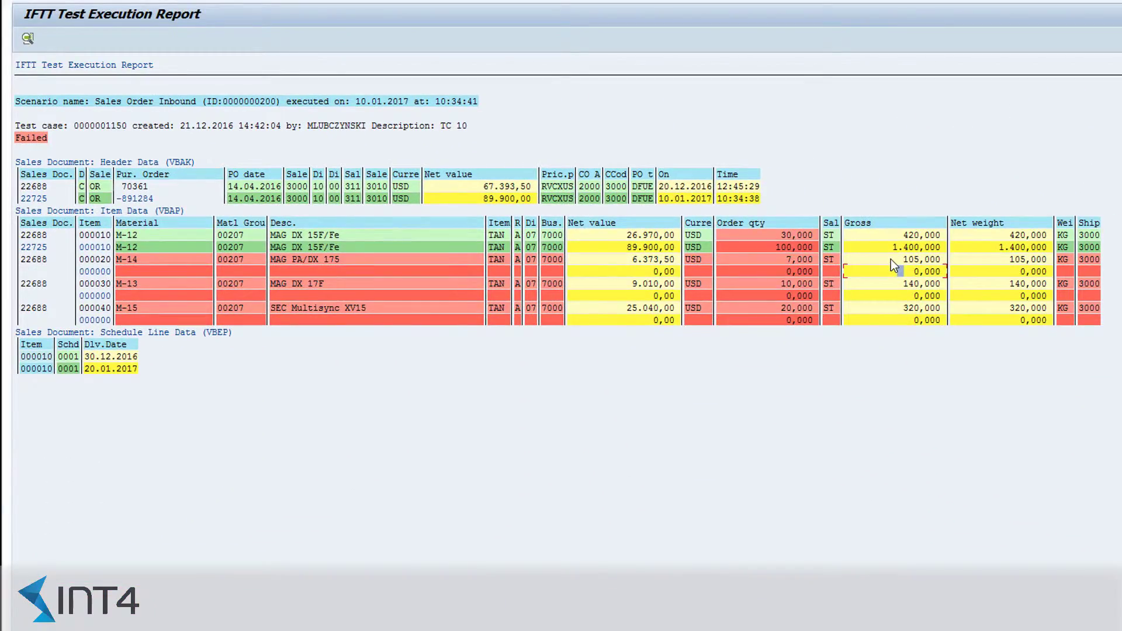
left_click(891, 259)
left_click(889, 244)
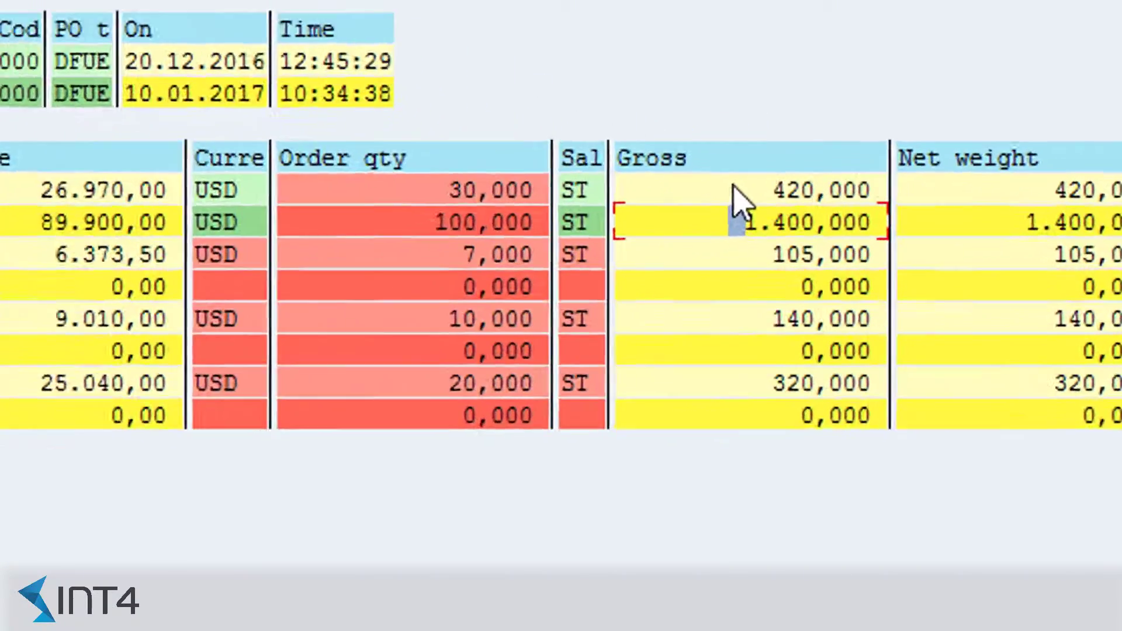
left_click(733, 188)
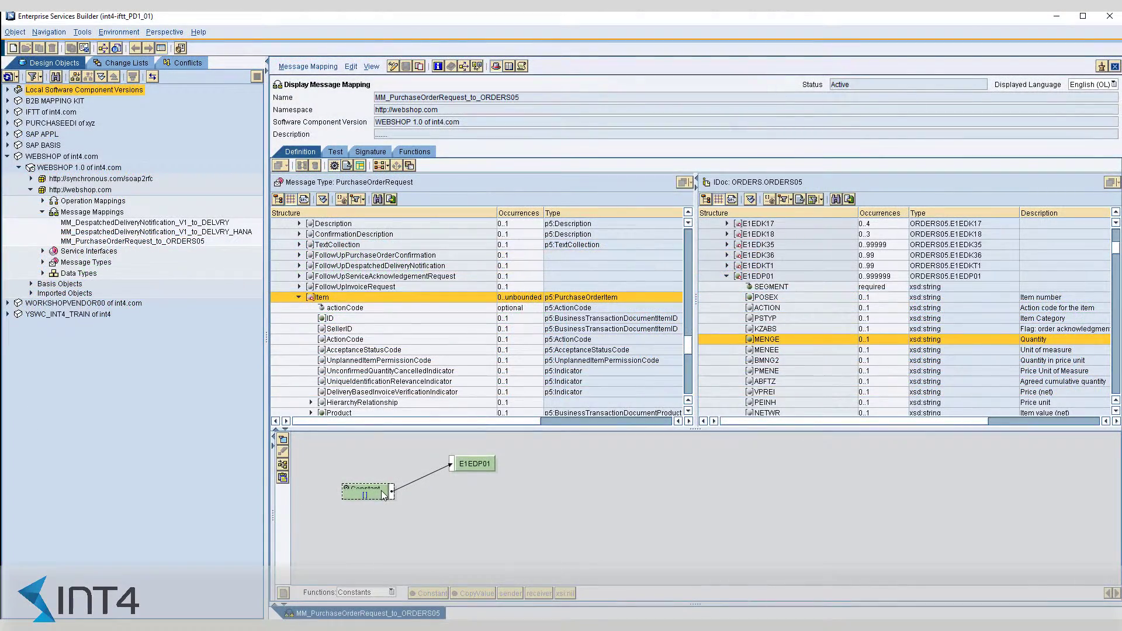
- In edit mode, delete the Constant feeding E1EDP01 and map Item to E1EDP01 again
left_click(393, 67)
right_click(373, 503)
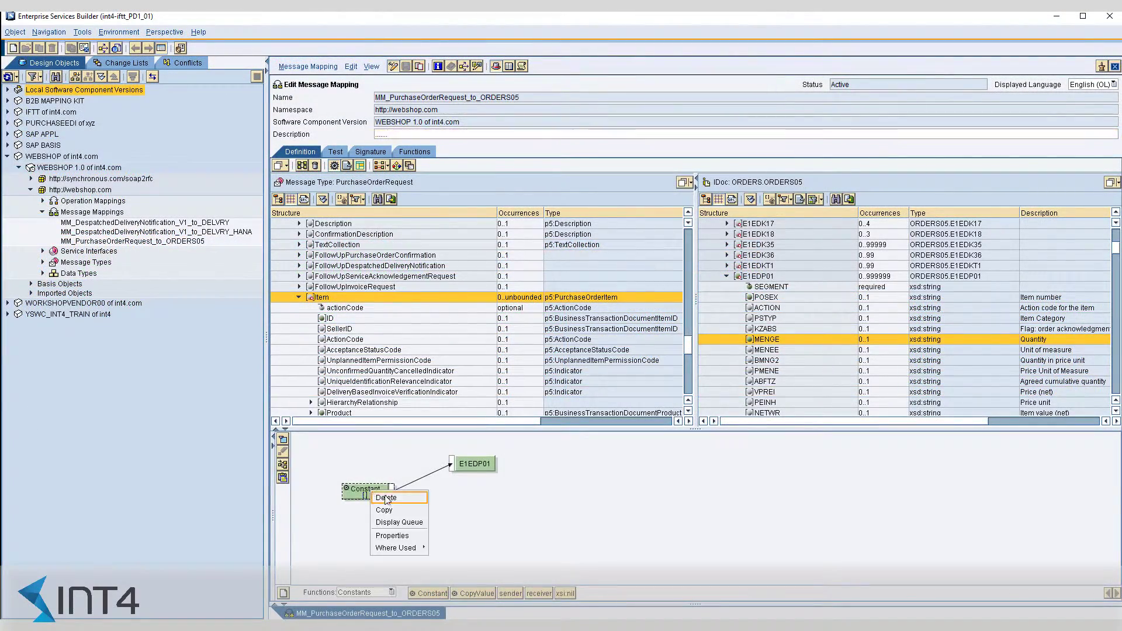
left_click(386, 498)
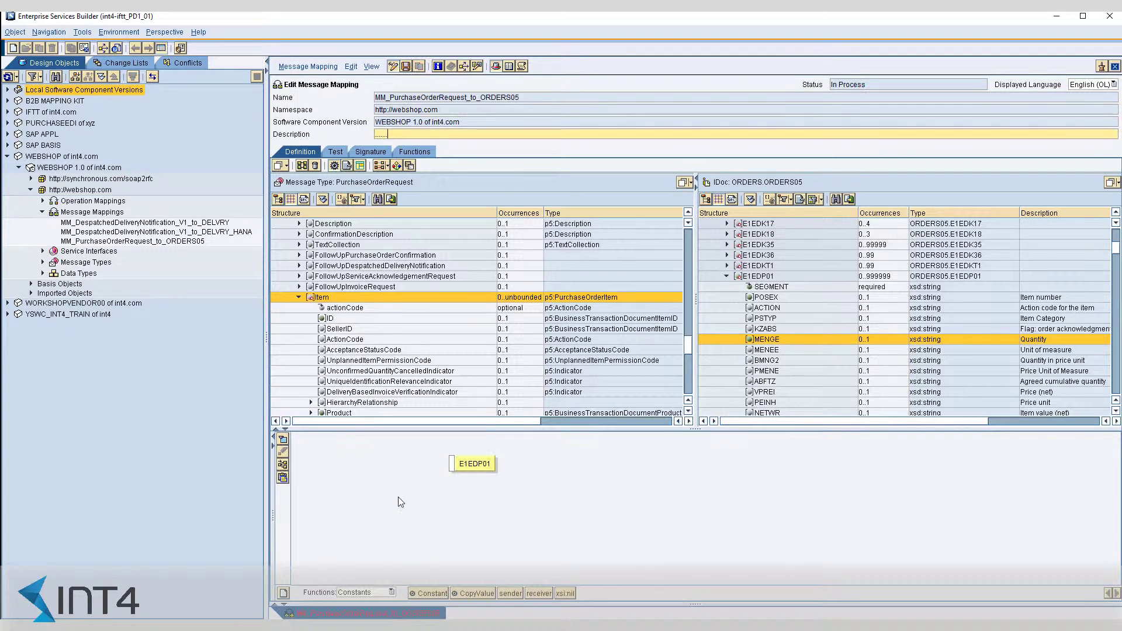
double_click(323, 297)
left_click_drag(445, 479, 451, 465)
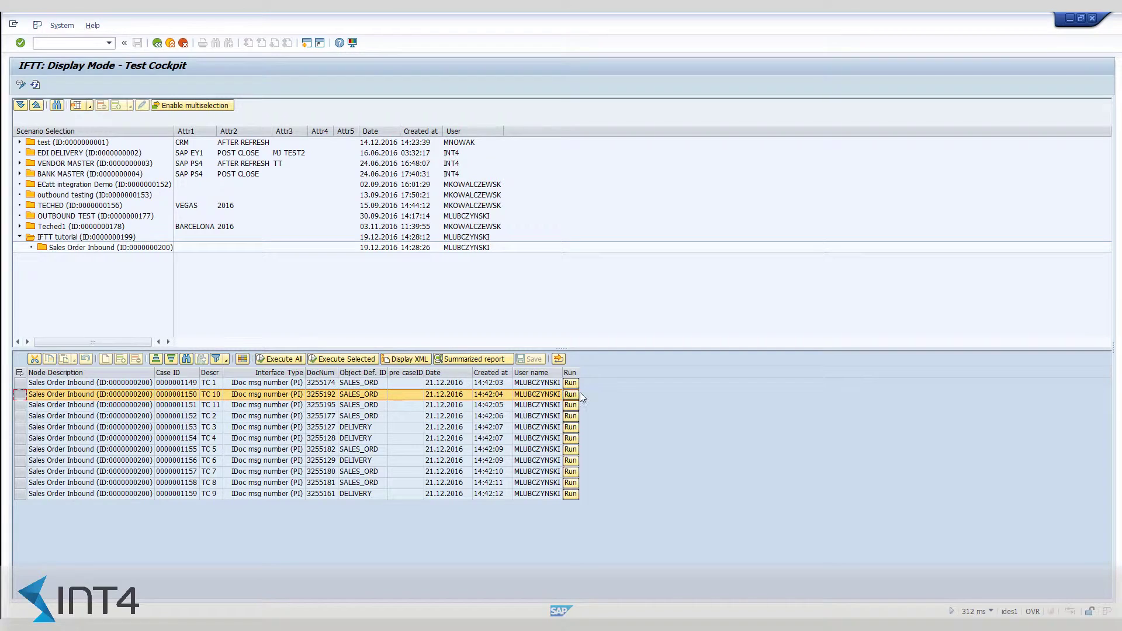
- Rerun TC 10, confirm the popup, and return to the IFTT Test Cockpit
left_click(577, 396)
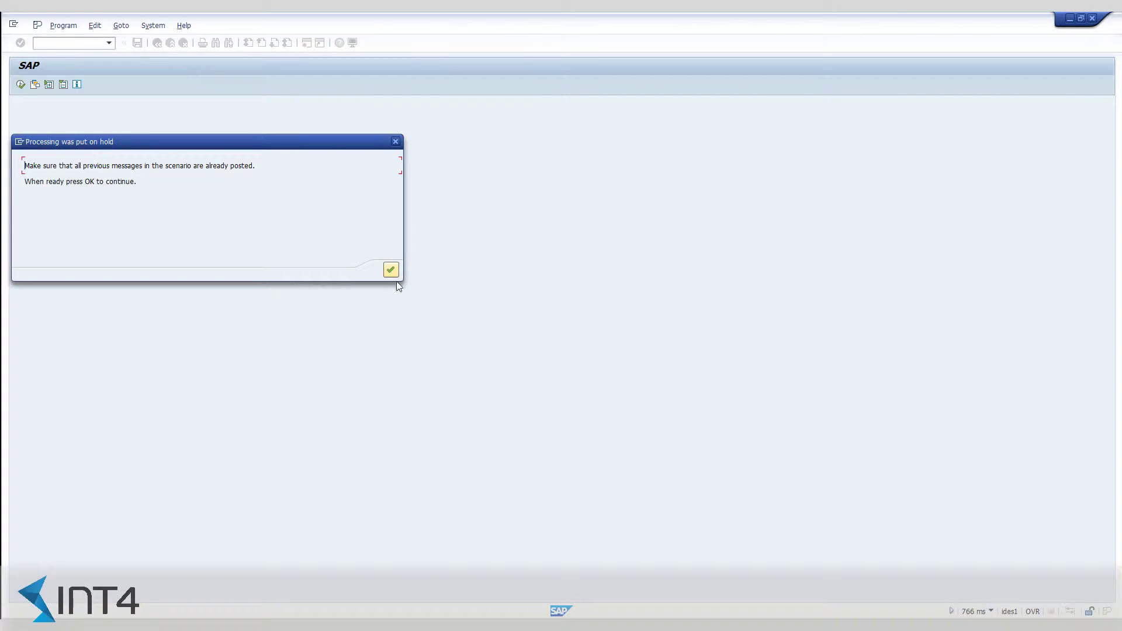
left_click(390, 269)
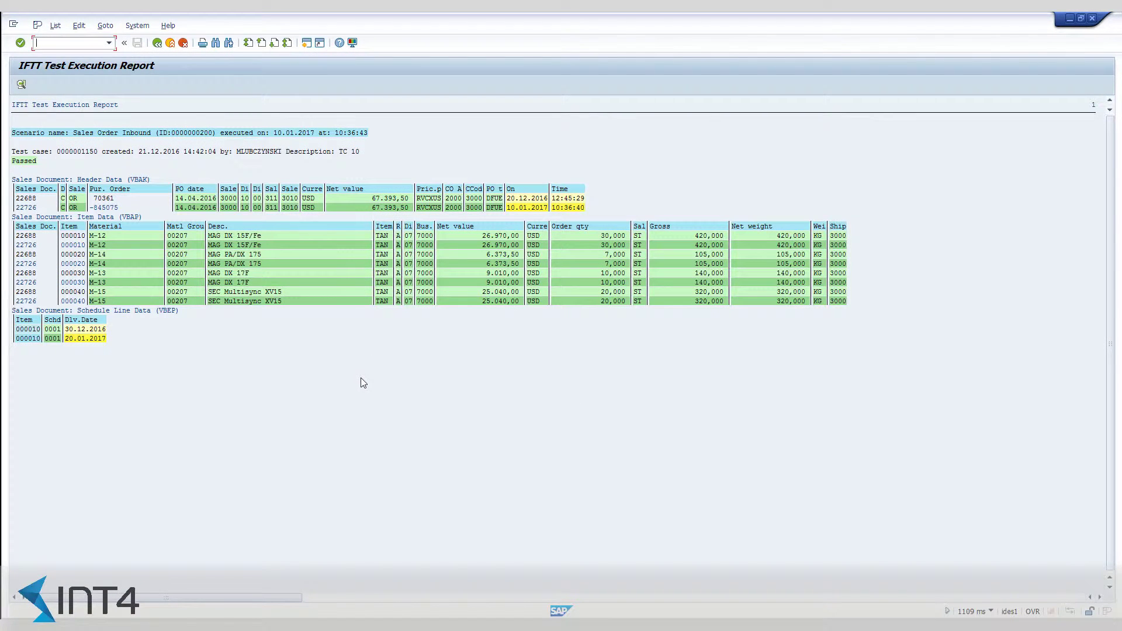
key("F3")
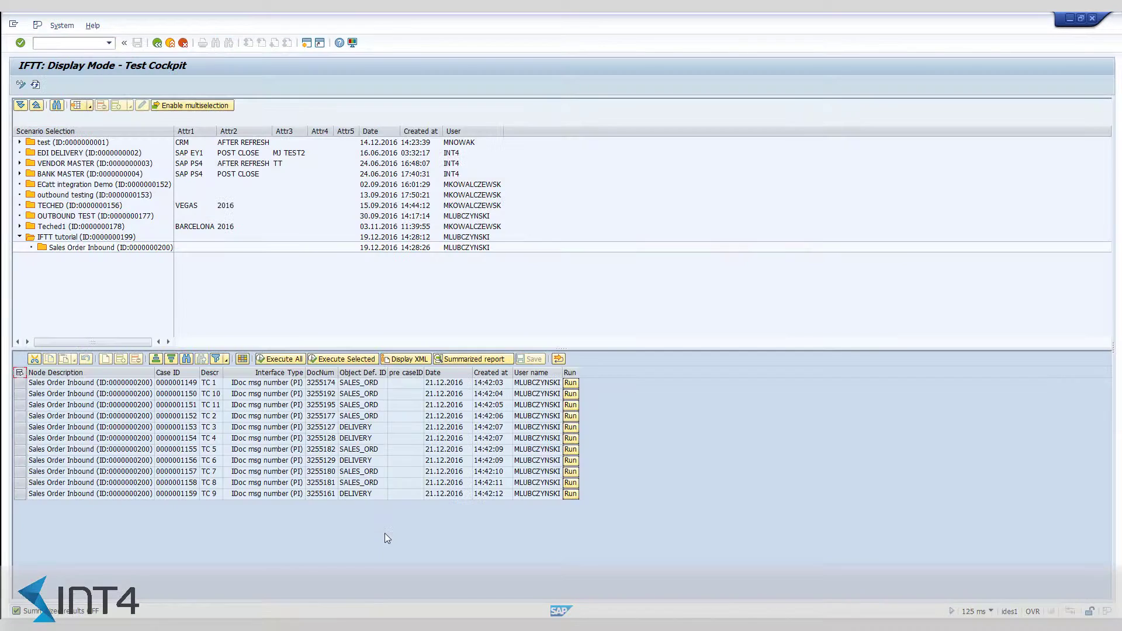
- Execute all 11 Sales Order Inbound test cases and scroll through the Passed report
left_click(290, 359)
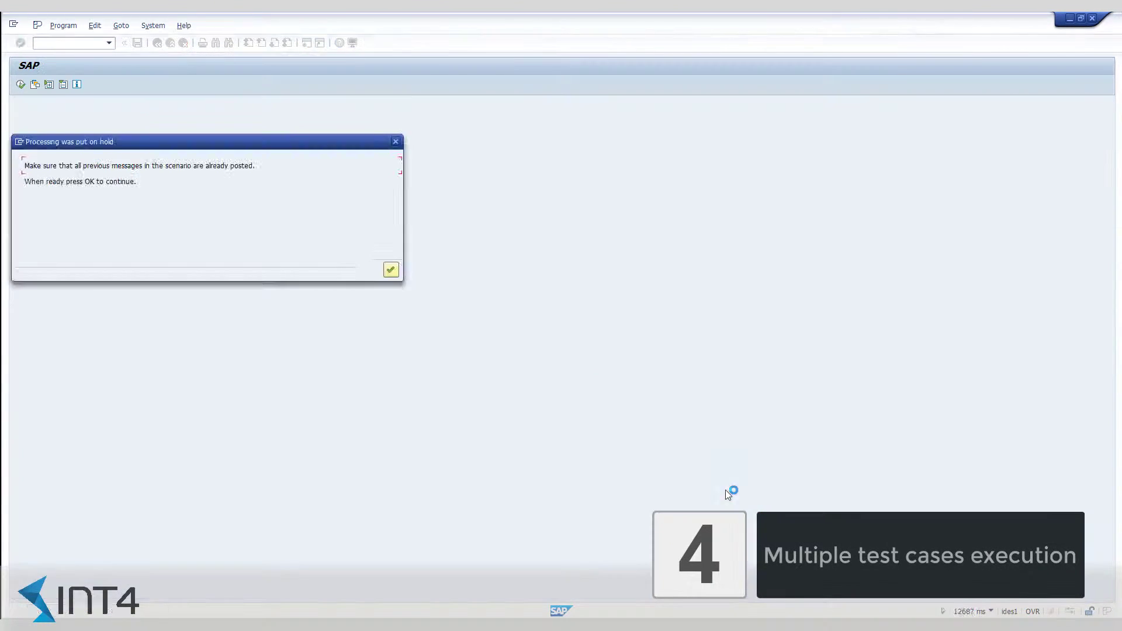
key("Return")
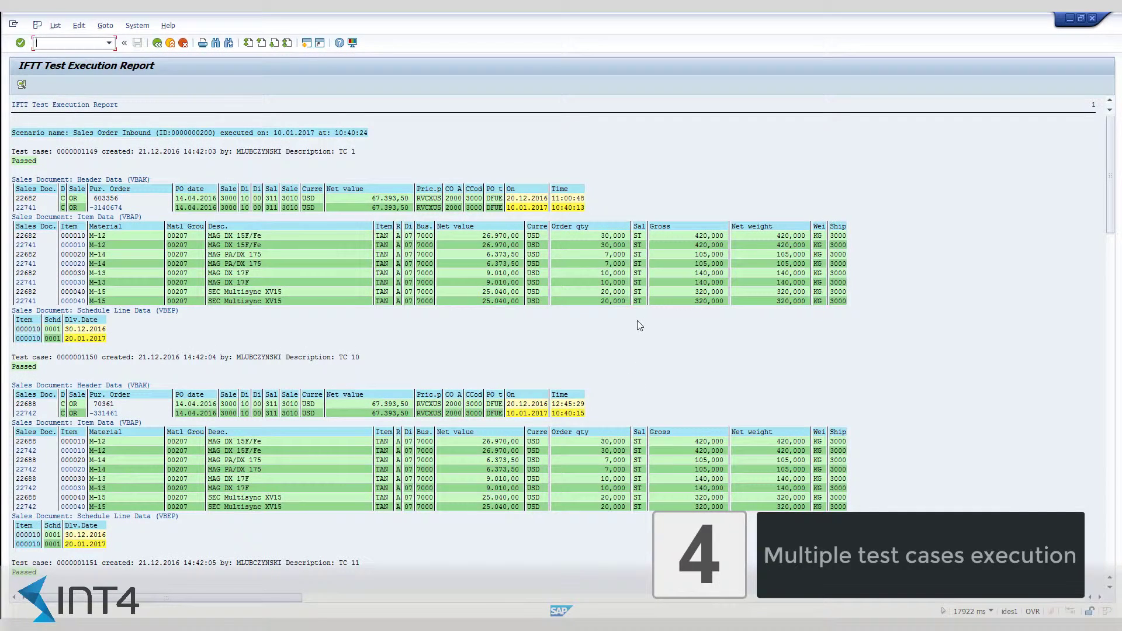
scroll(638, 328, "down", 2)
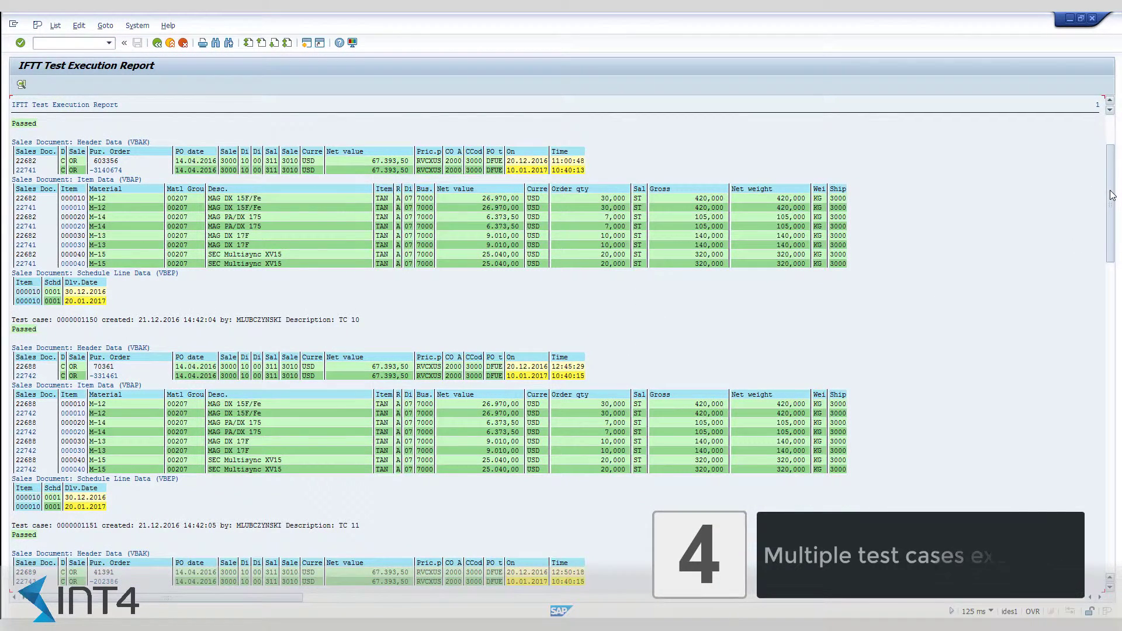
left_click_drag(1113, 233, 1109, 266)
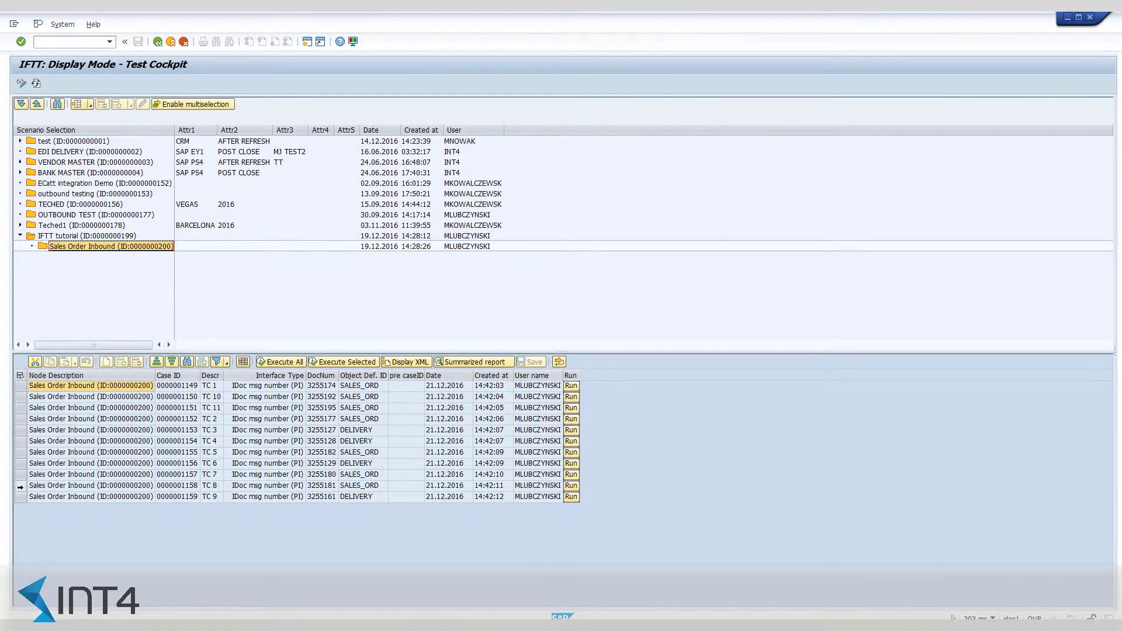
- Select TC 1, 10, 11, 2, 5, 7 and 8 and execute only those test cases
left_click_drag(20, 486, 21, 475)
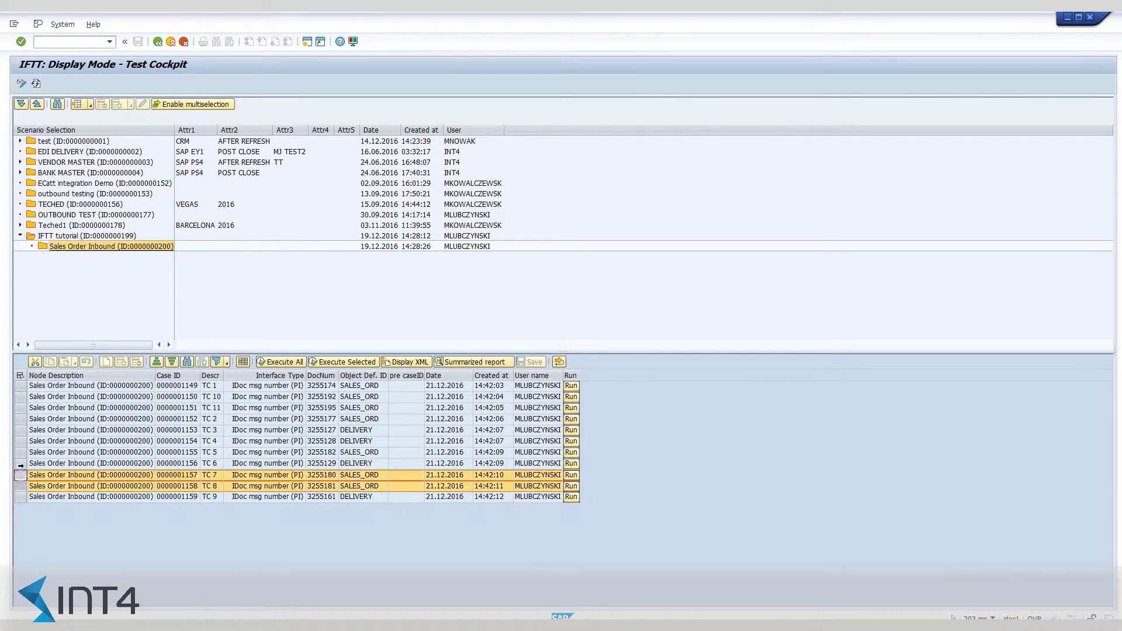
left_click_drag(20, 419, 20, 386)
left_click(348, 361)
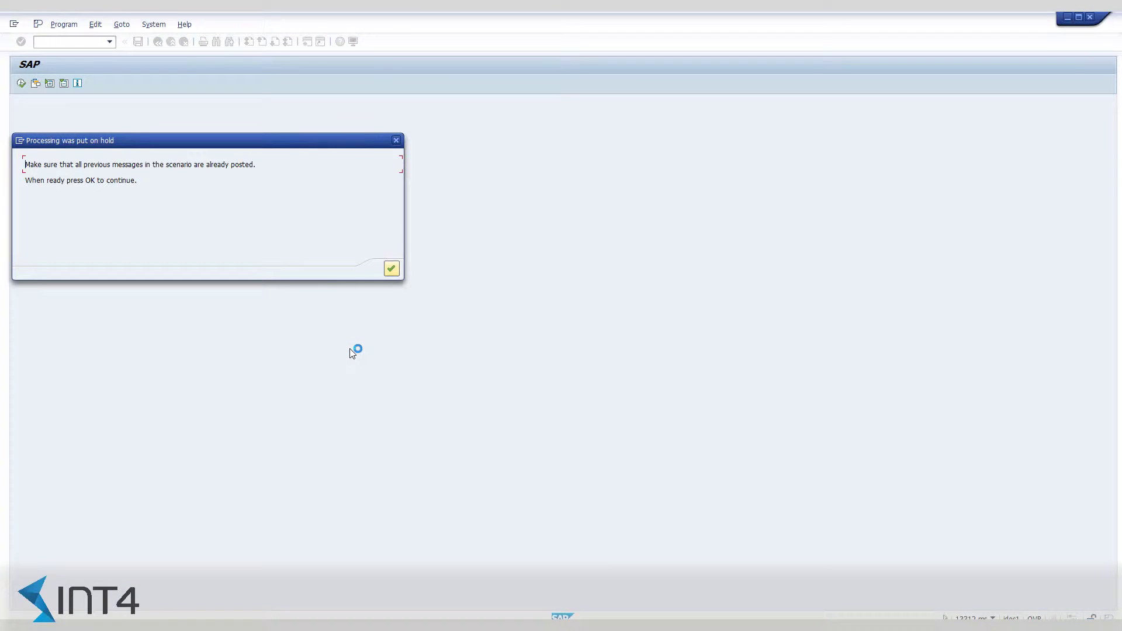